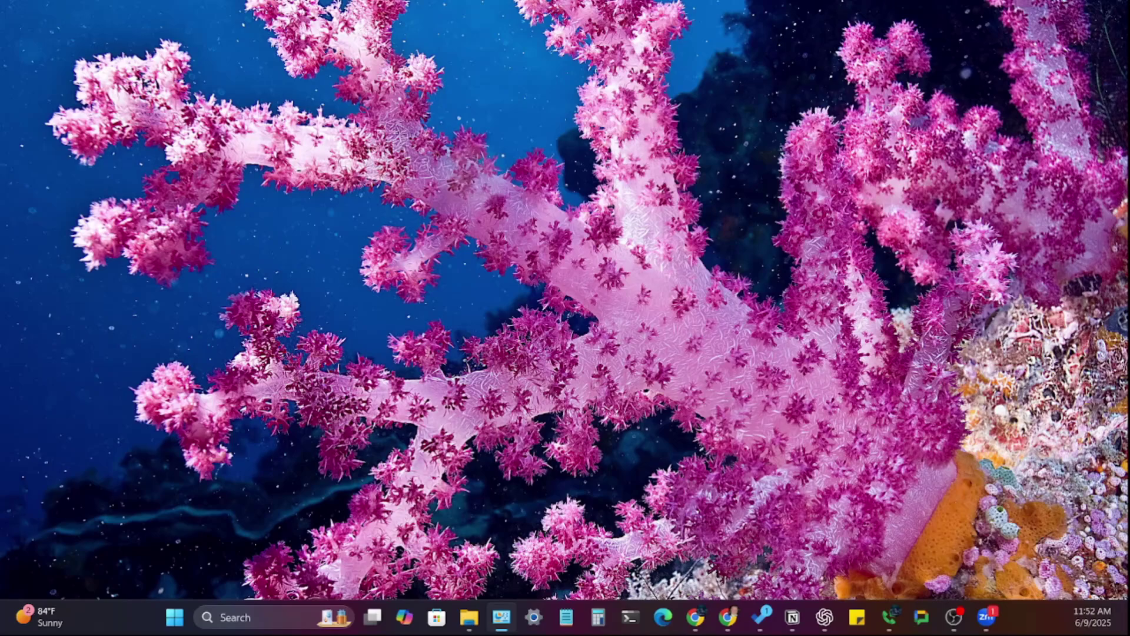
# - Show all Control Panel items as large icons and start setting up a backup in Backup and Restore (Windows 7)
pyautogui.moveTo(431, 155); pyautogui.dragTo(641, 53)
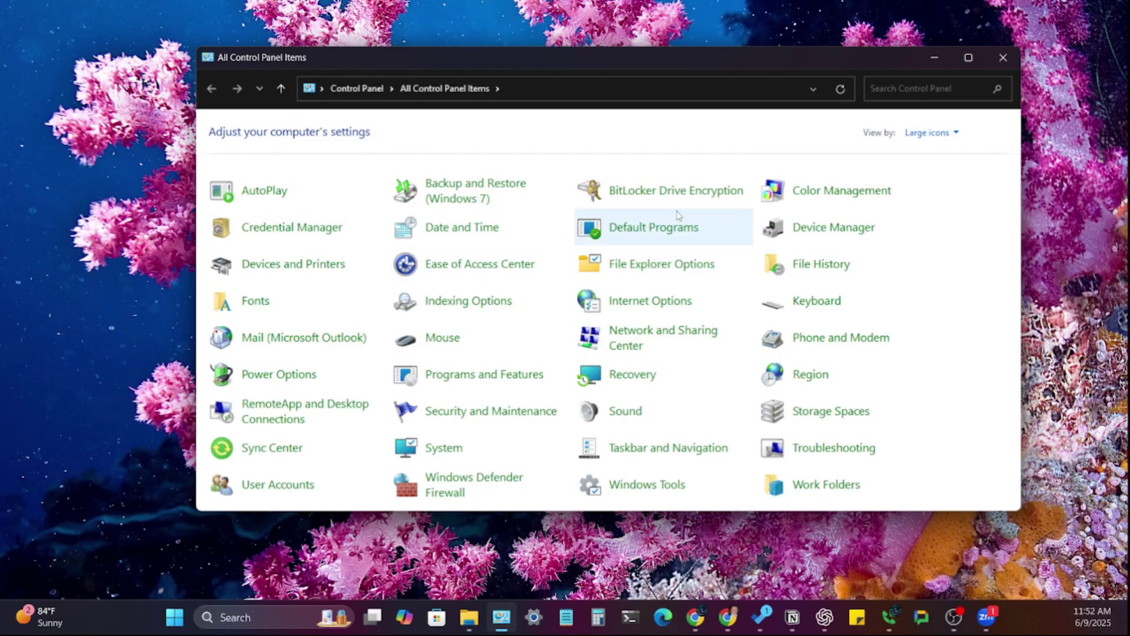
pyautogui.click(926, 134)
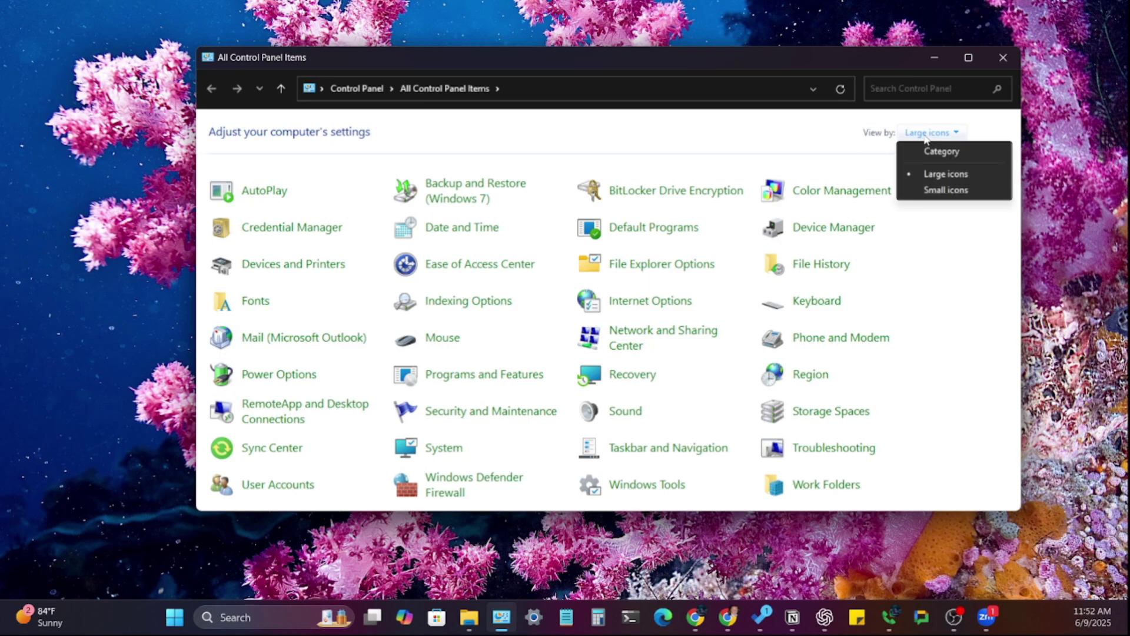
pyautogui.click(937, 173)
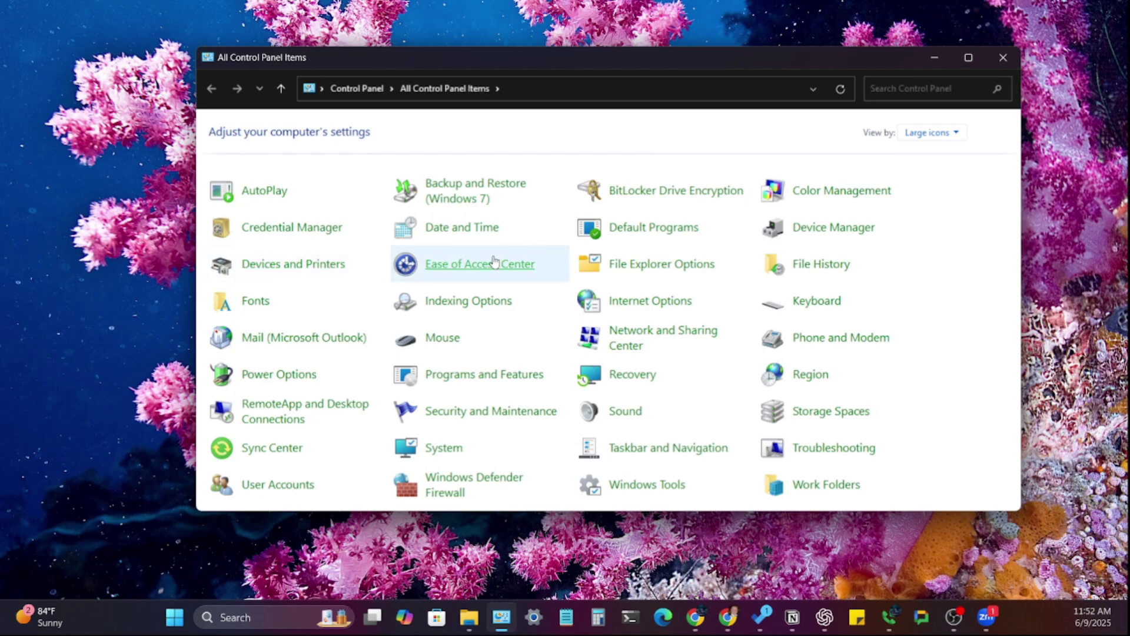
pyautogui.click(456, 192)
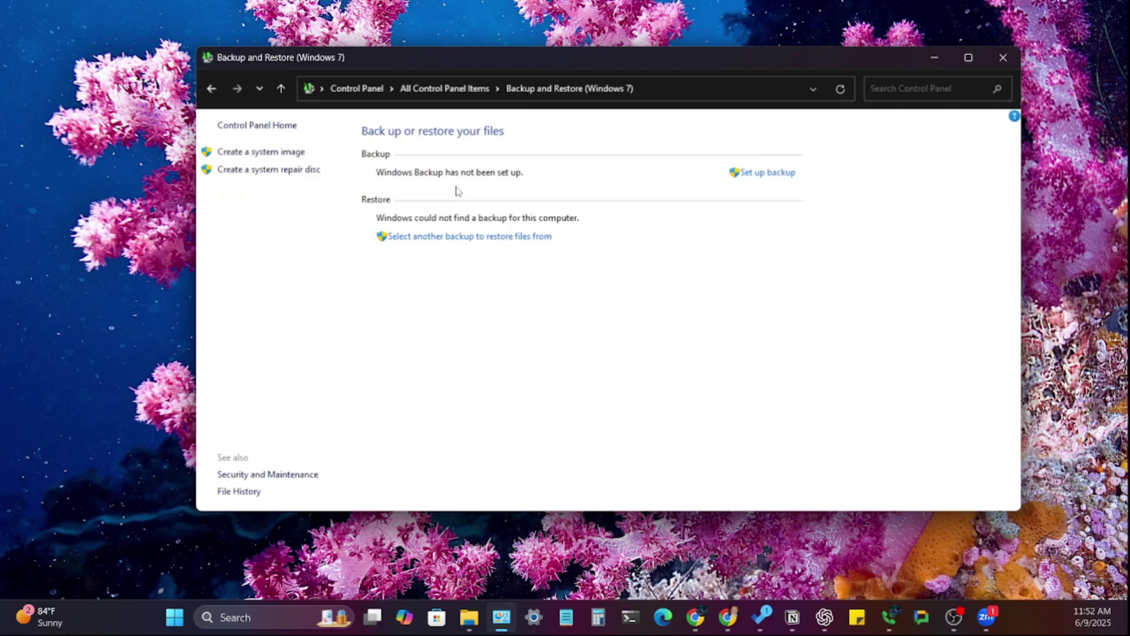
pyautogui.click(769, 173)
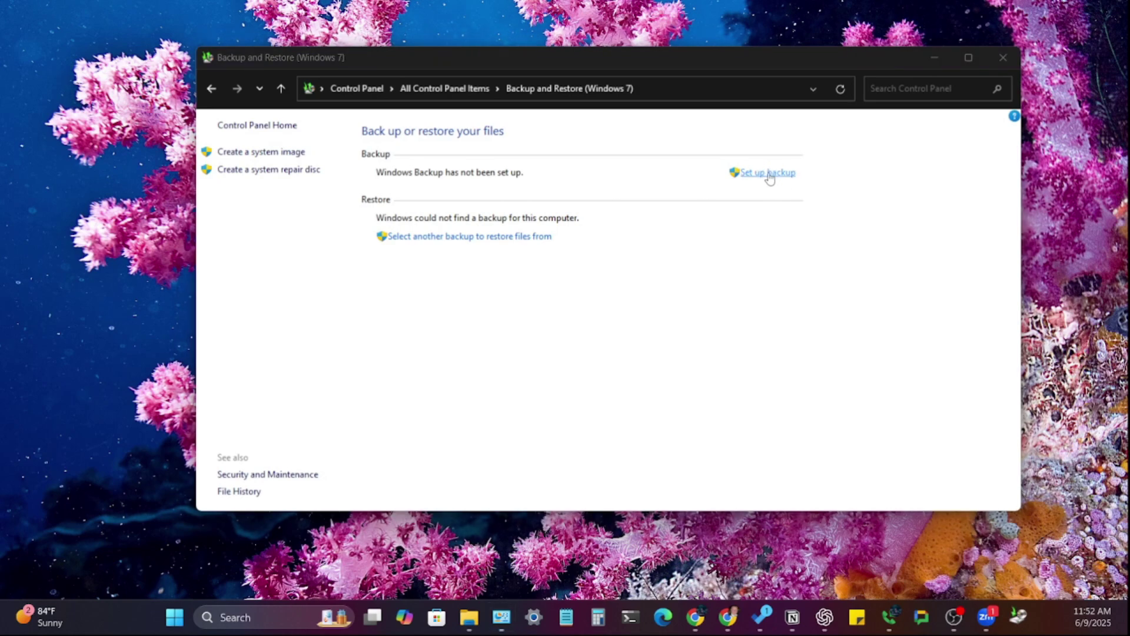
# - Set Data Disk (J:) as the backup destination and opt to choose the backed-up items manually with Let me choose
pyautogui.moveTo(424, 255); pyautogui.dragTo(626, 303)
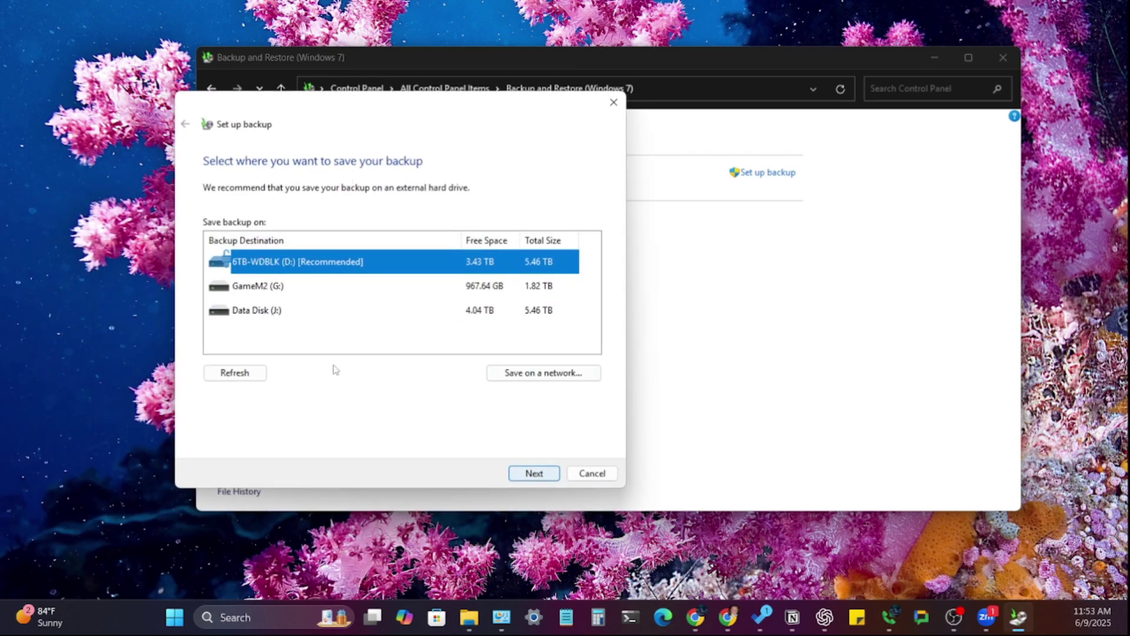
pyautogui.click(265, 316)
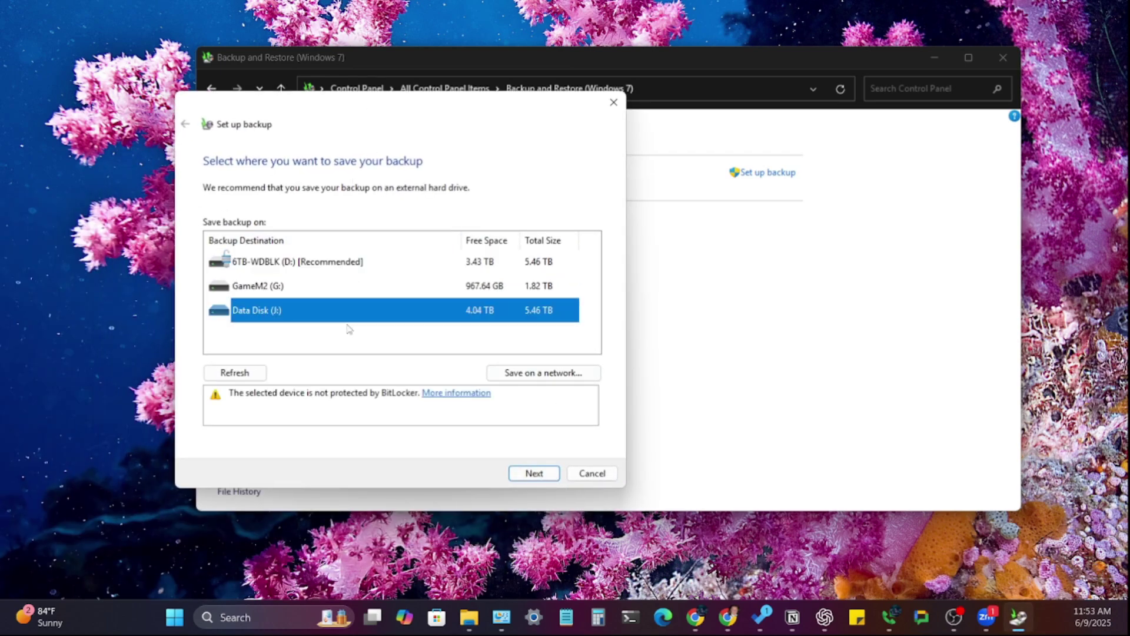
pyautogui.click(534, 474)
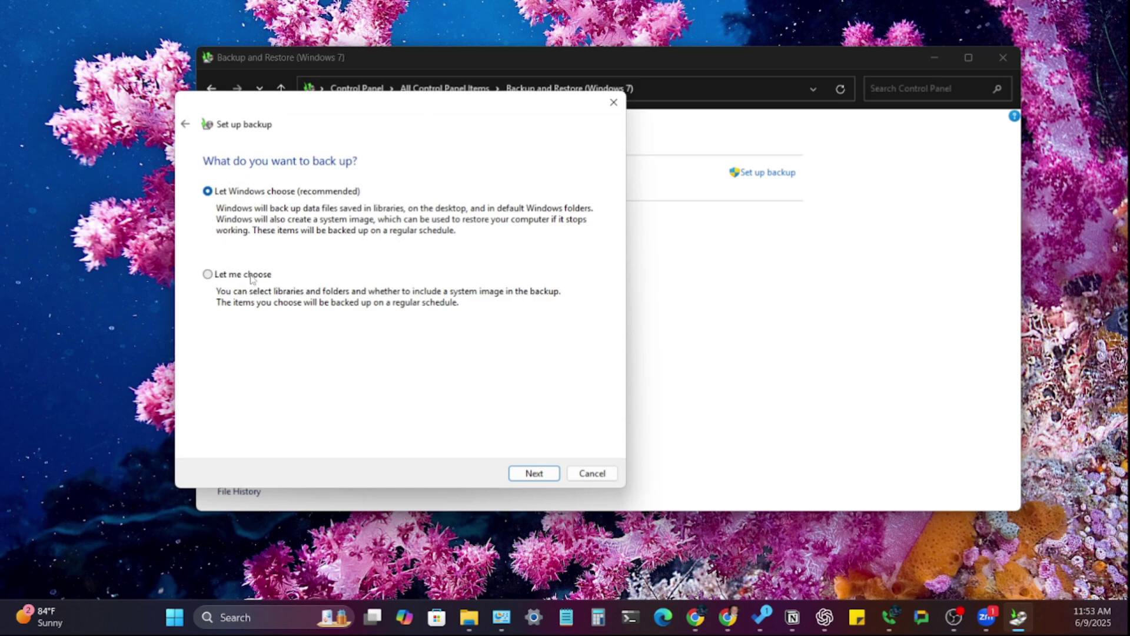
pyautogui.click(228, 276)
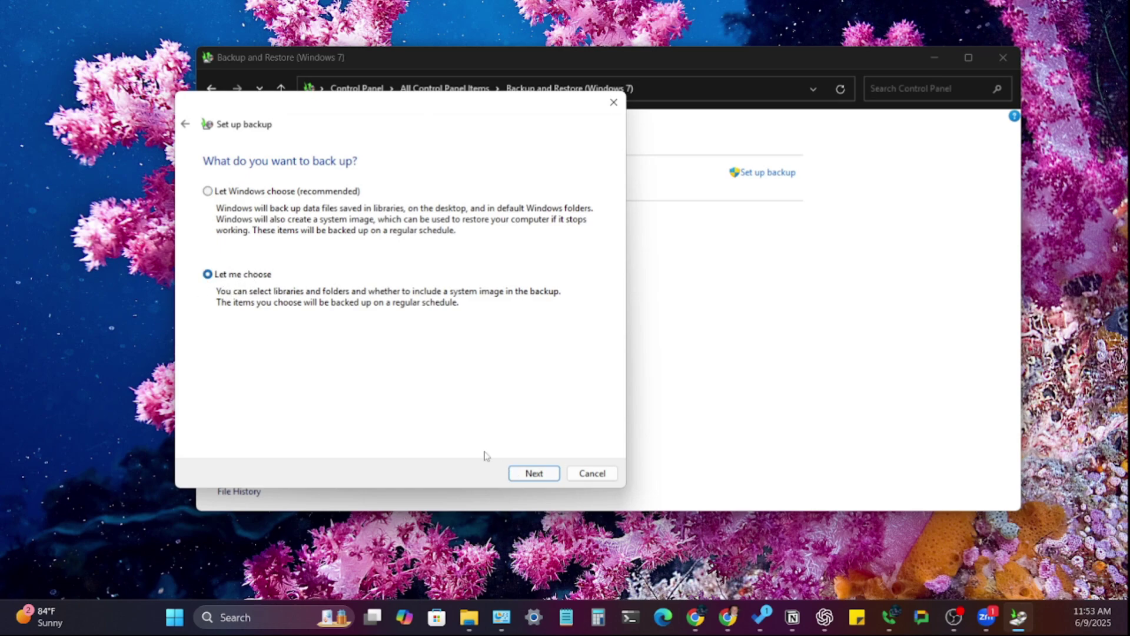
pyautogui.click(533, 473)
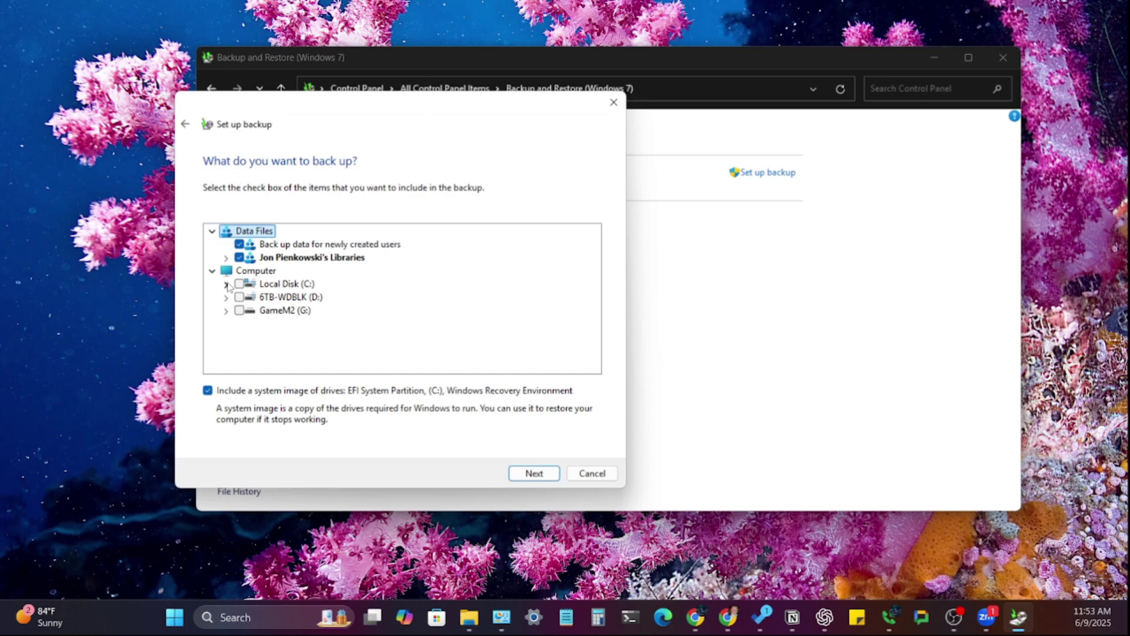
# - Include Downloads, Favorites, Searches, VirtualBox VMs and Wondershare FilmoraPro from the user's profile folder under Users on Local Disk (C:)
pyautogui.click(227, 285)
pyautogui.scroll(-2, 272, 289)
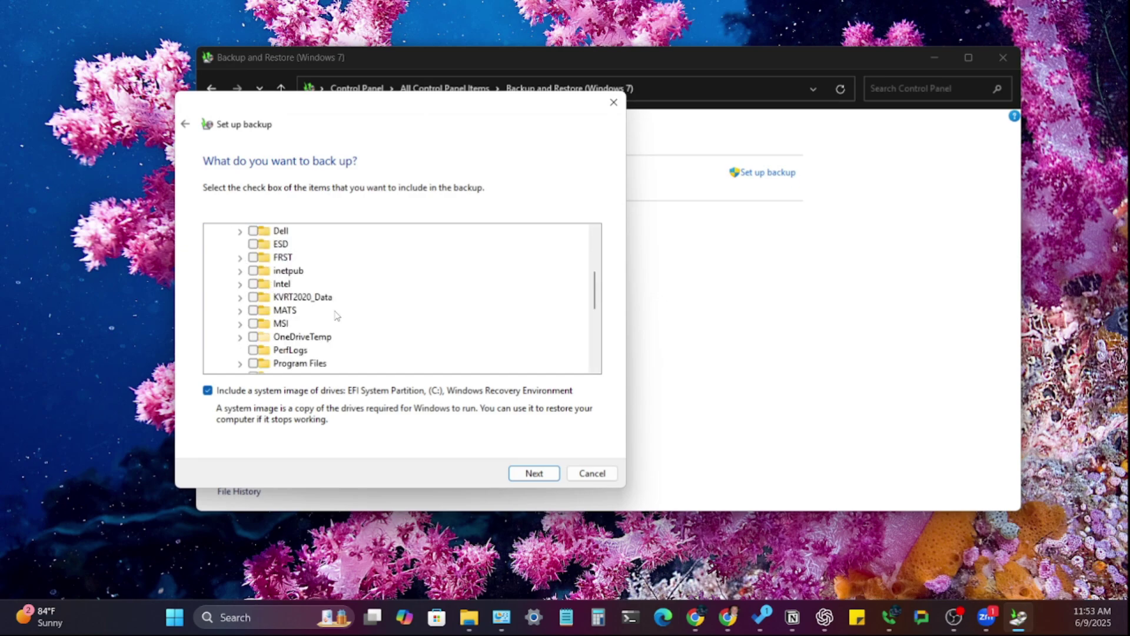
pyautogui.scroll(-1, 321, 311)
pyautogui.scroll(2, 271, 309)
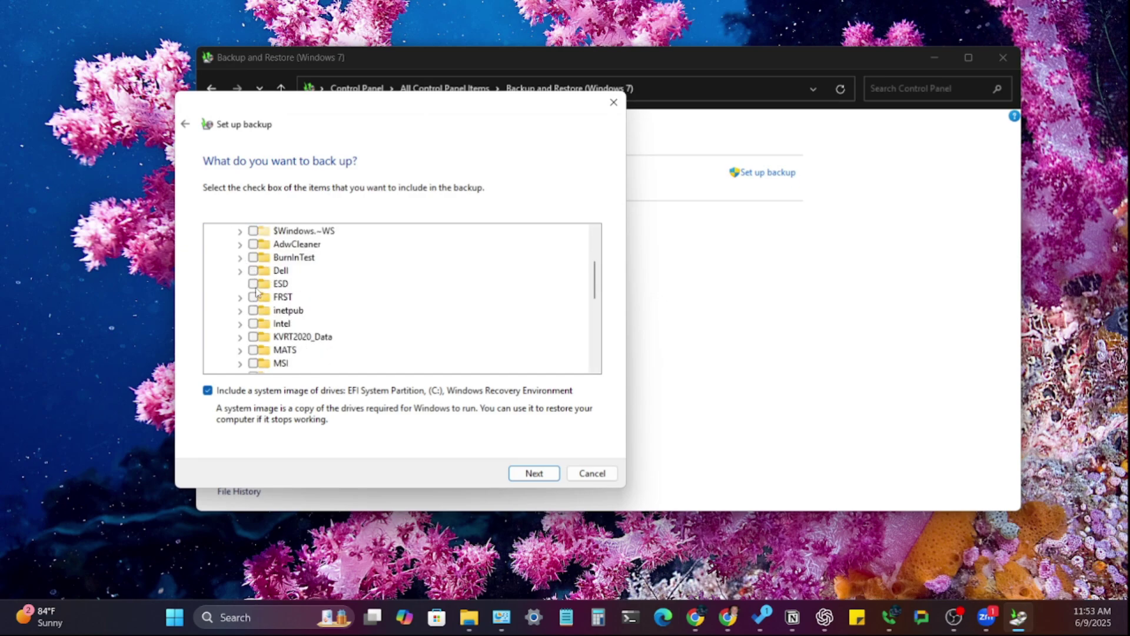
pyautogui.scroll(-6, 260, 317)
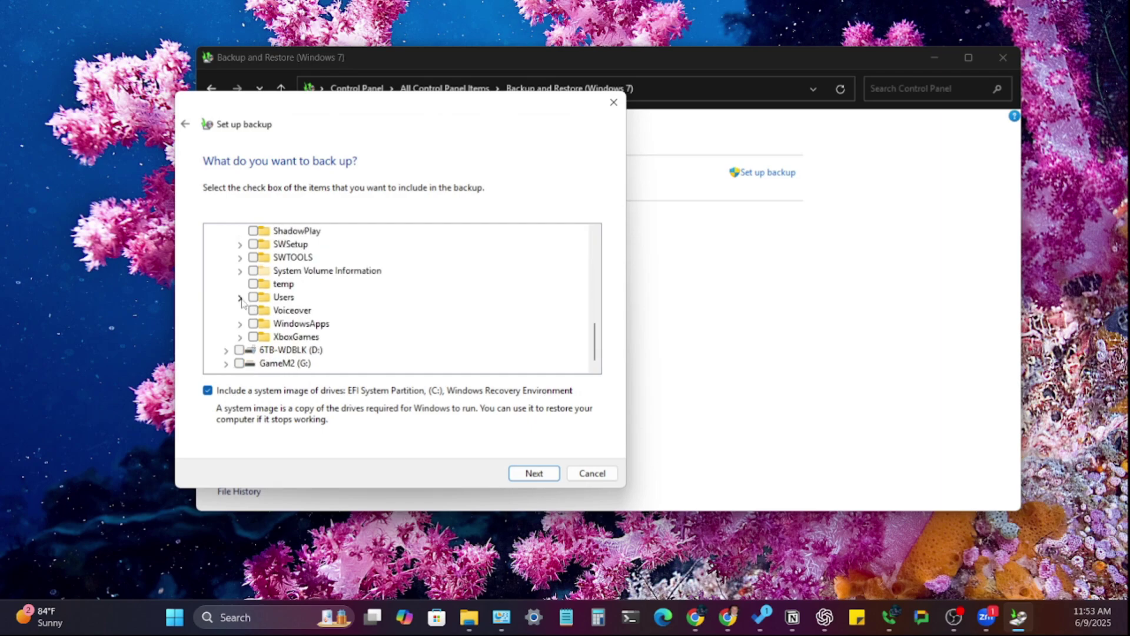
pyautogui.click(240, 297)
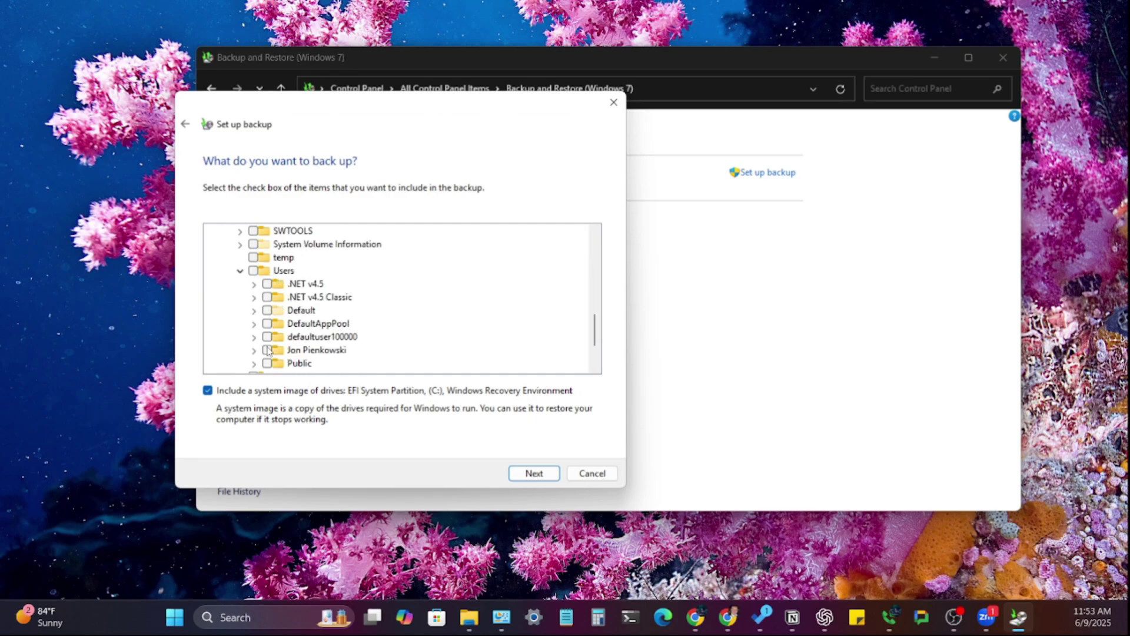
pyautogui.click(254, 351)
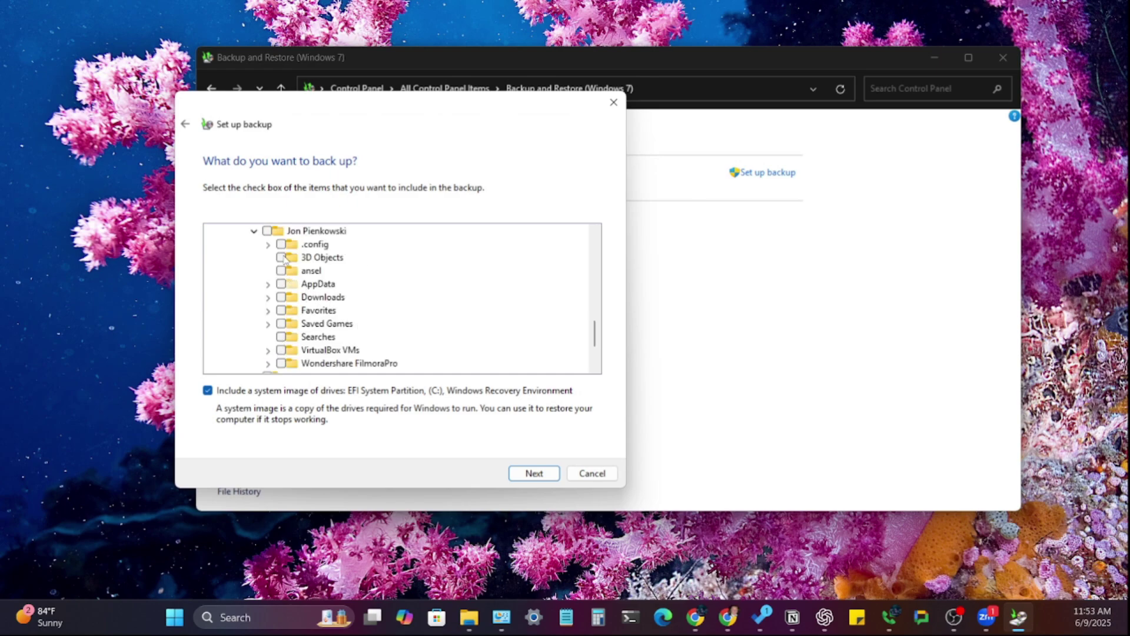
pyautogui.click(282, 298)
pyautogui.click(281, 311)
pyautogui.click(282, 337)
pyautogui.click(281, 350)
pyautogui.scroll(-1, 280, 368)
pyautogui.scroll(2, 344, 336)
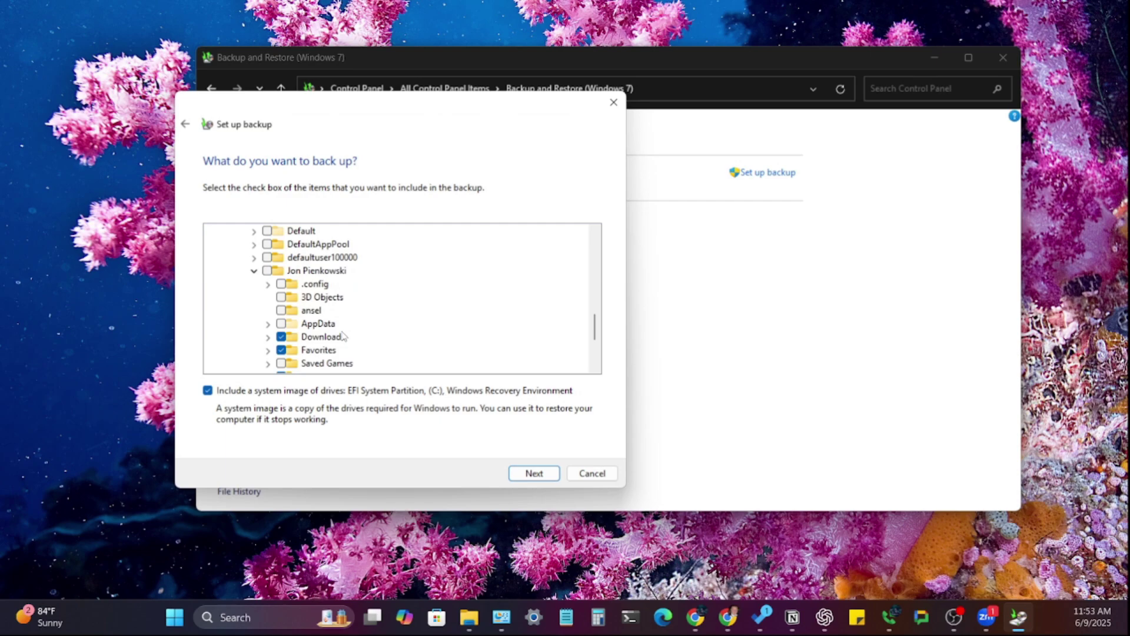
pyautogui.scroll(-2, 344, 335)
pyautogui.scroll(1, 318, 305)
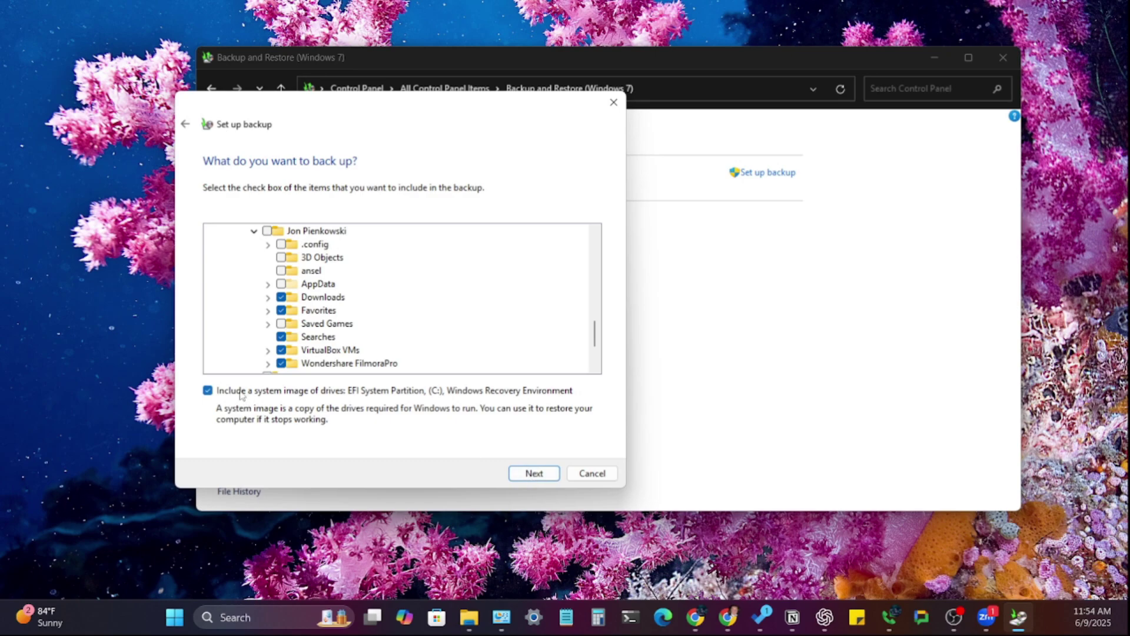
# - Exclude the system image of the drives from the backup and proceed to the settings review
pyautogui.click(208, 391)
pyautogui.click(533, 474)
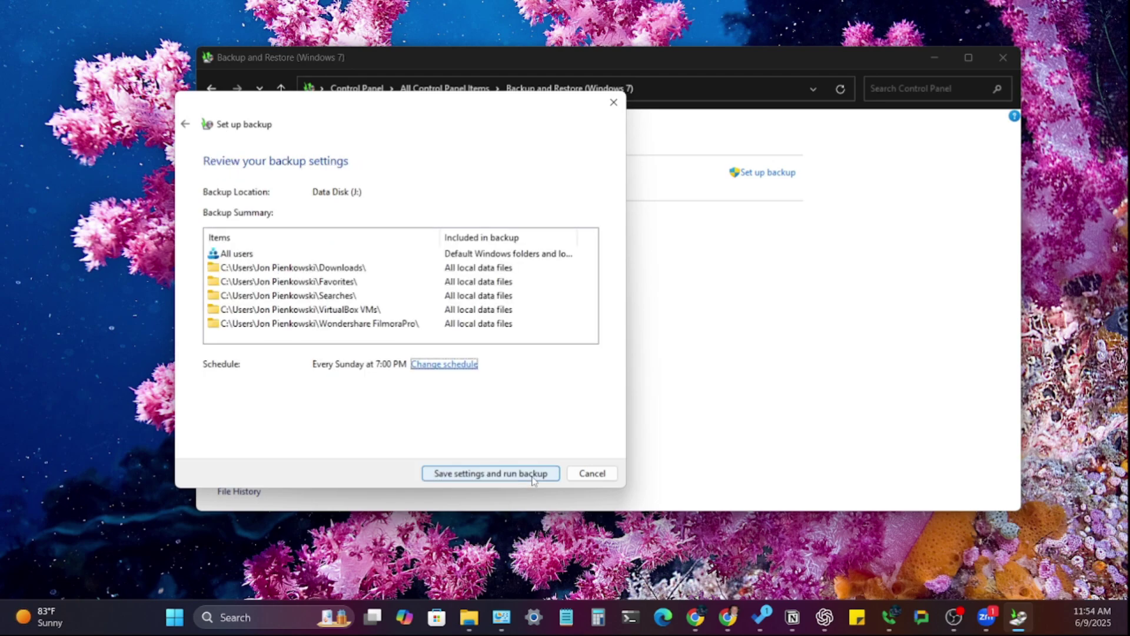
# - Accept the weekly backup schedule of Sunday at 7:00 PM, then save the settings and run the backup
pyautogui.click(437, 365)
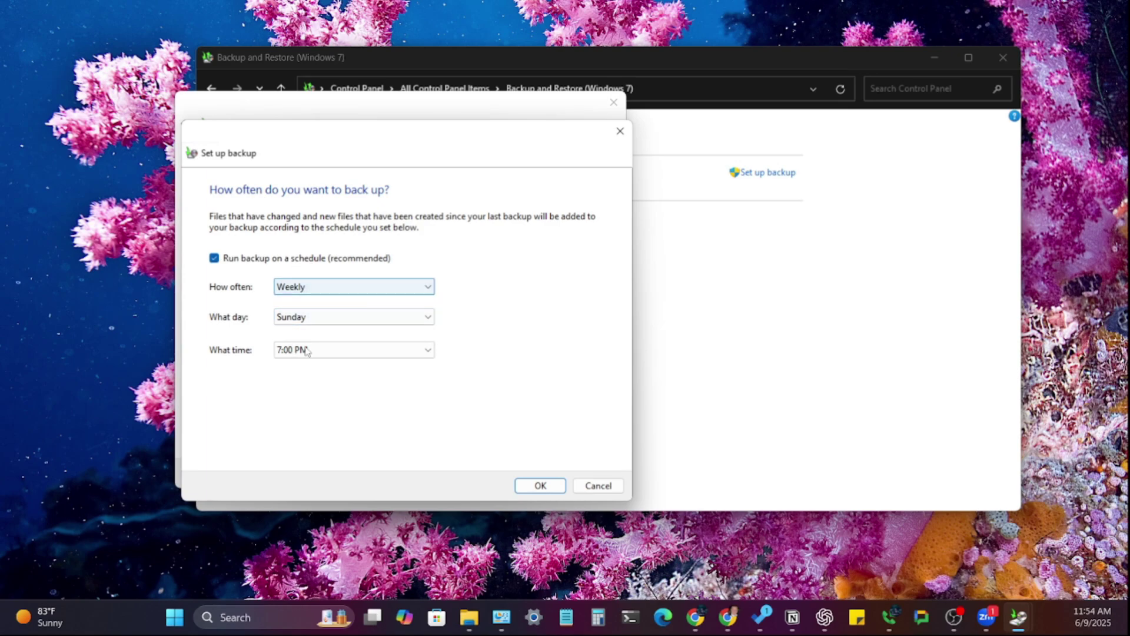
pyautogui.click(540, 486)
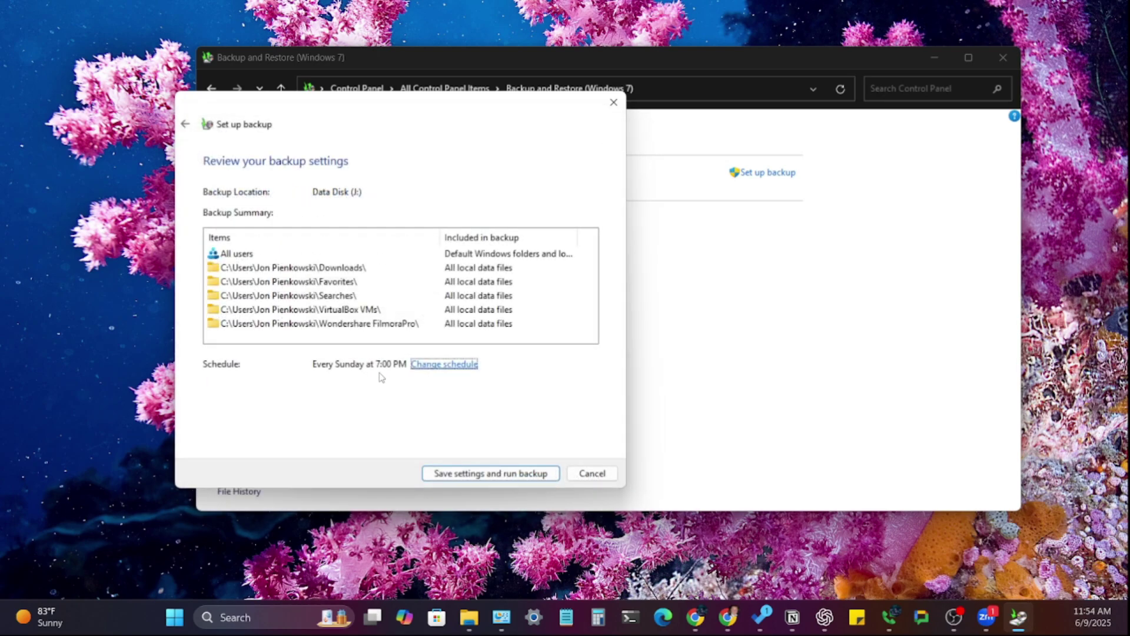
pyautogui.click(481, 474)
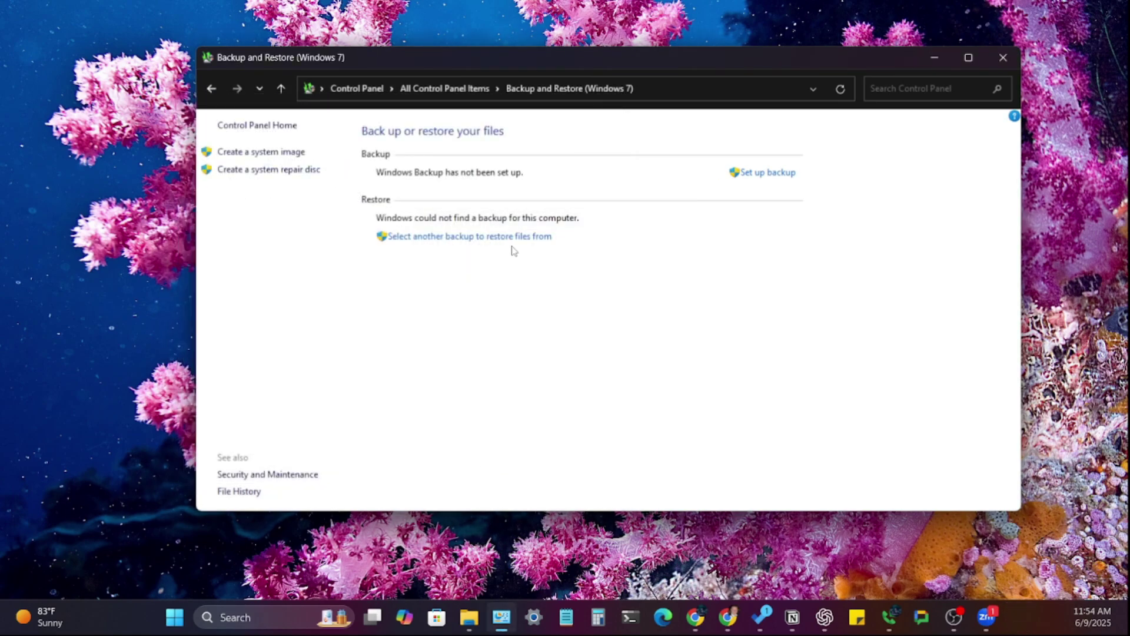